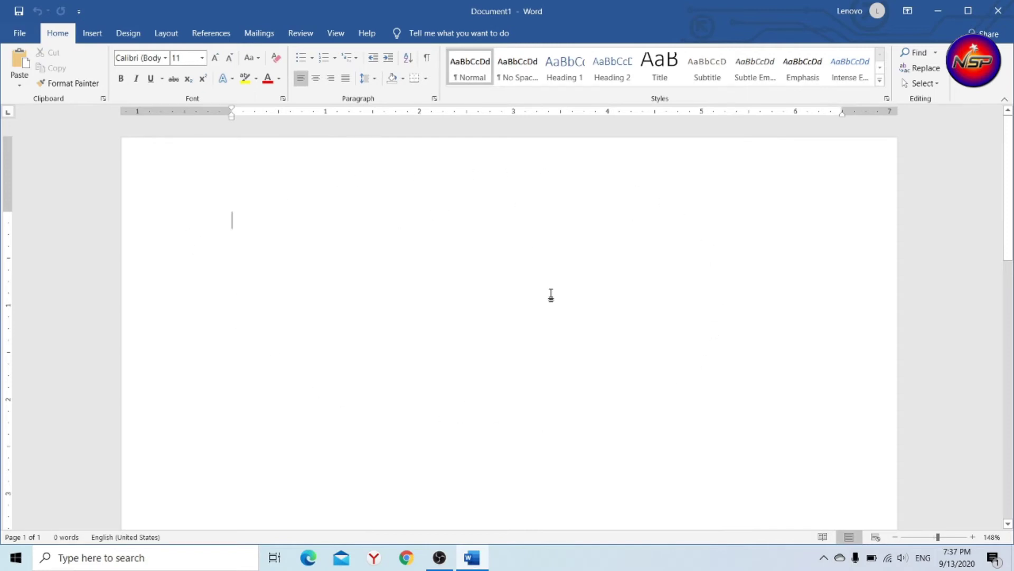
Step: Show the Insert tab's commands in the blank Document1
click(93, 34)
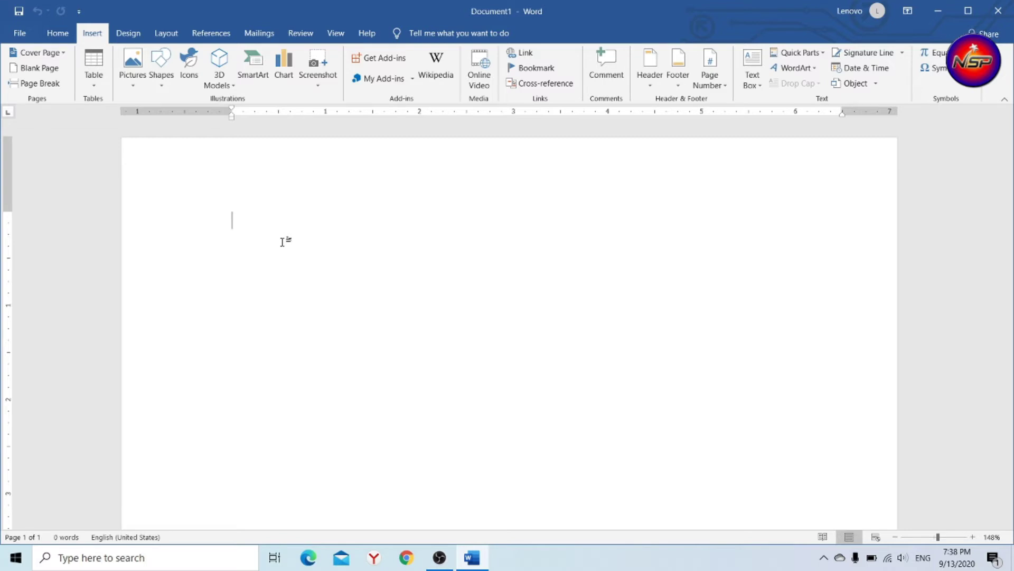
Step: Open the recent document 'Ms Word Note' from the File start page
click(20, 33)
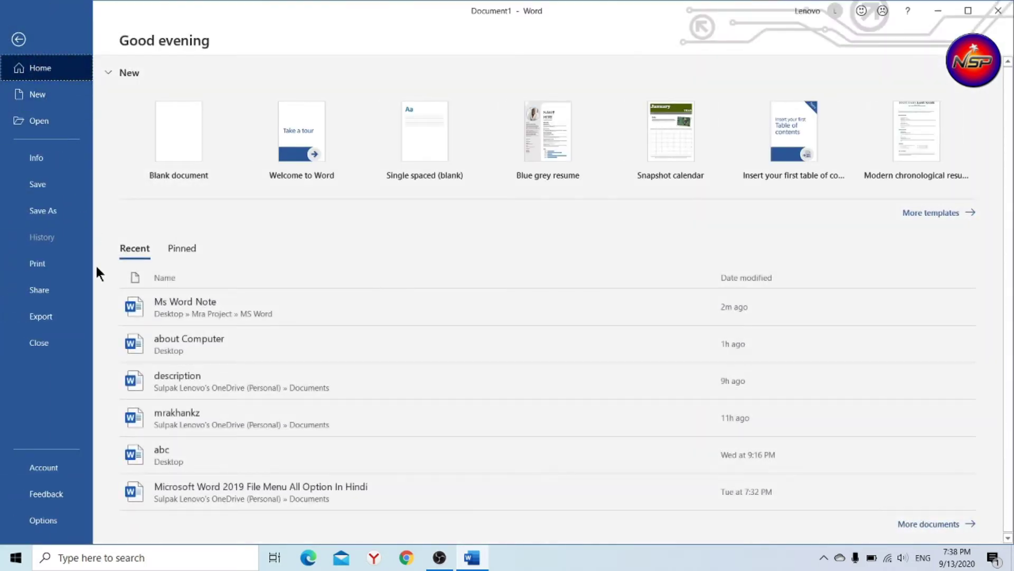
click(164, 312)
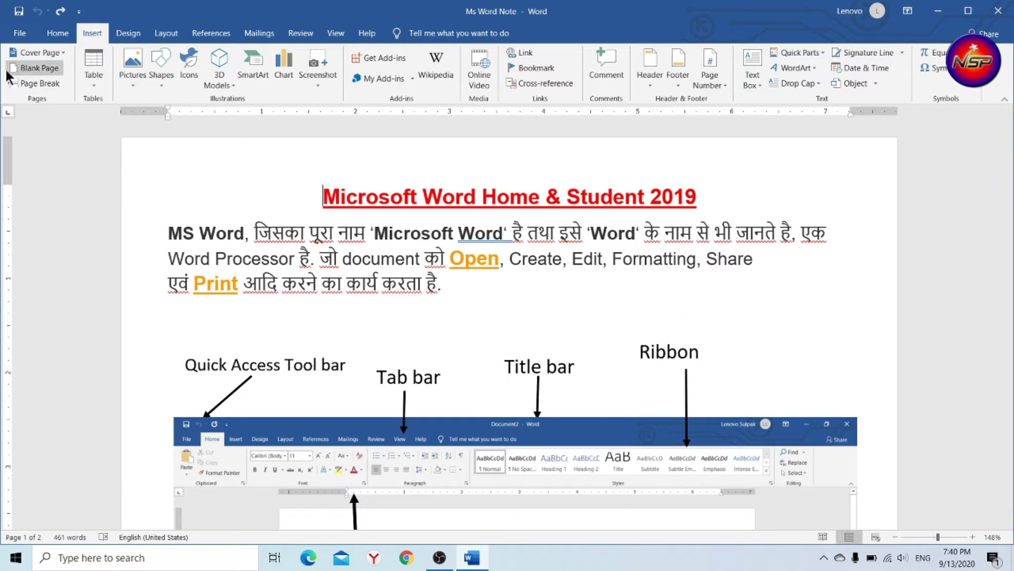
Step: Insert the Filigree cover page, titled 'MS WORD' with subtitle 'Hindi Notes'
click(63, 53)
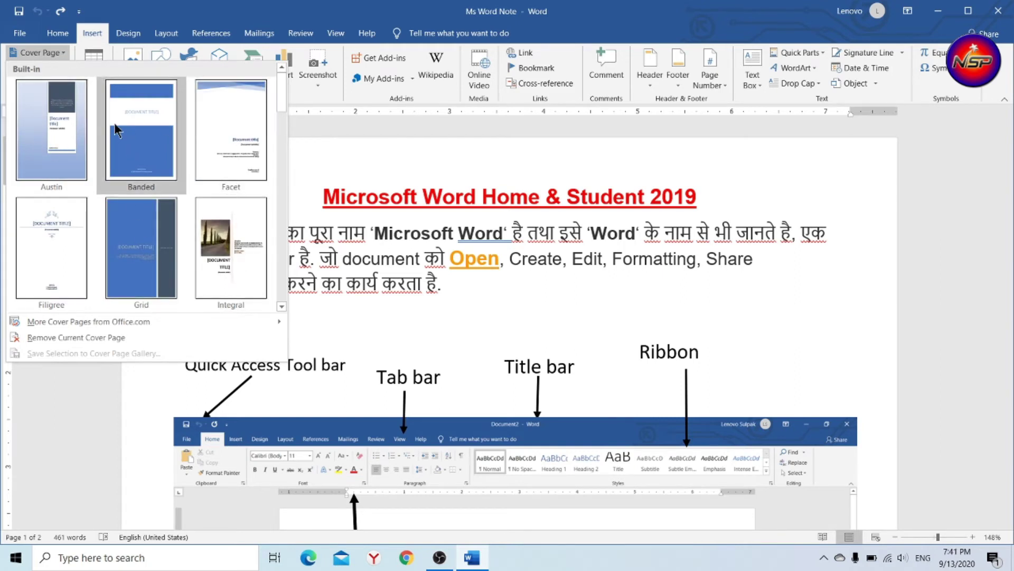
click(35, 284)
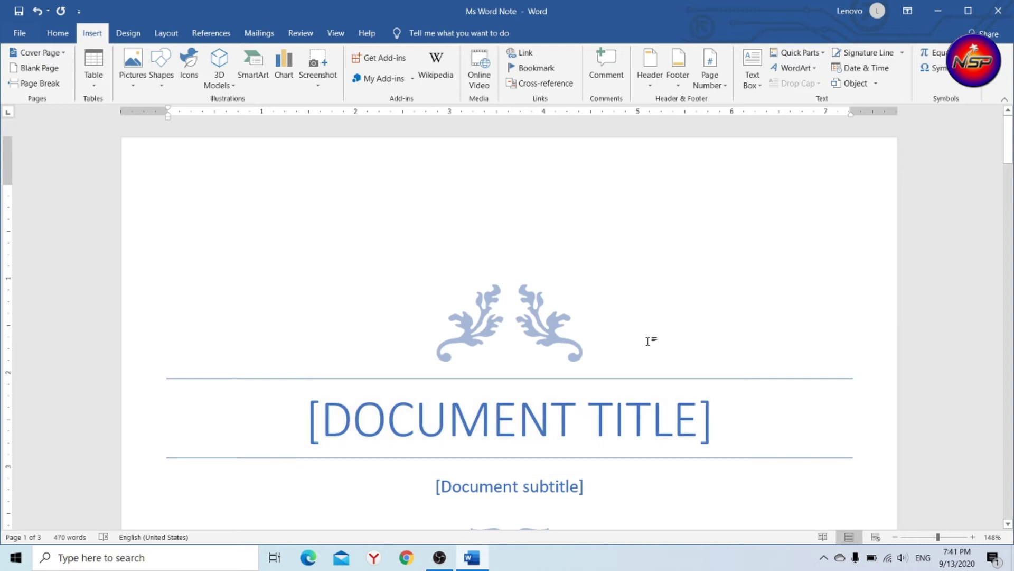
scroll(650, 340, down, 2)
click(477, 341)
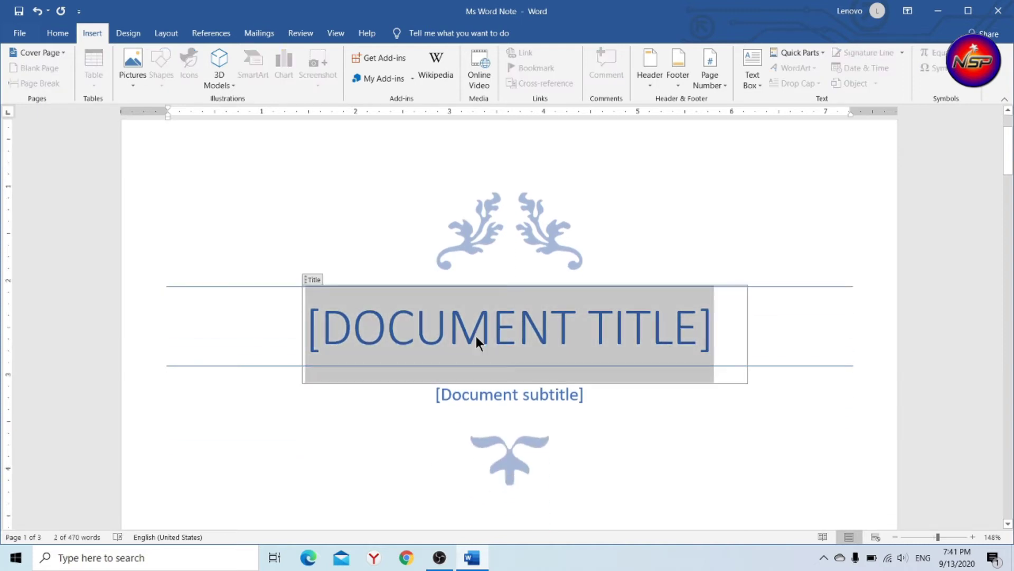
text(MS )
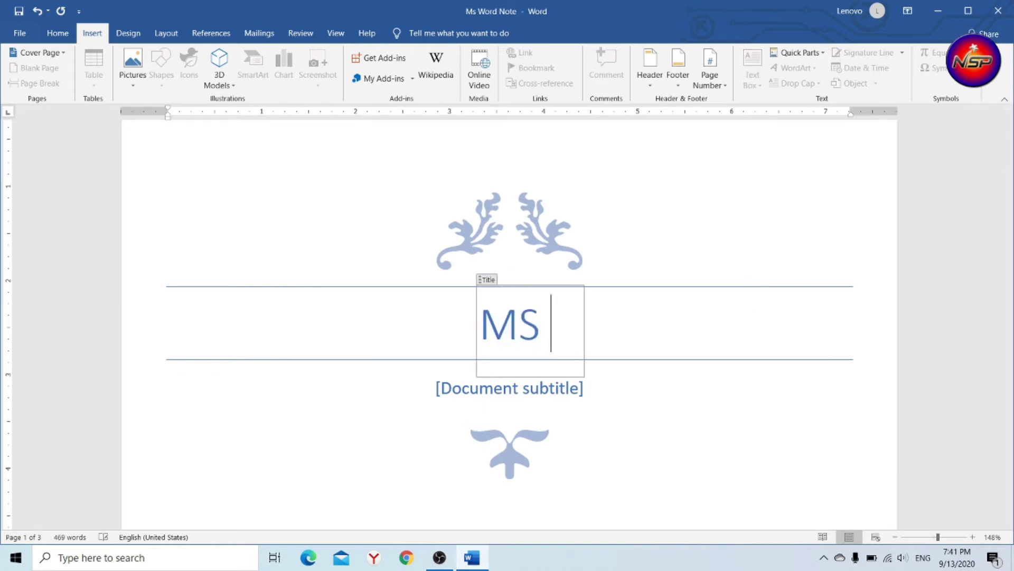
text(WORD)
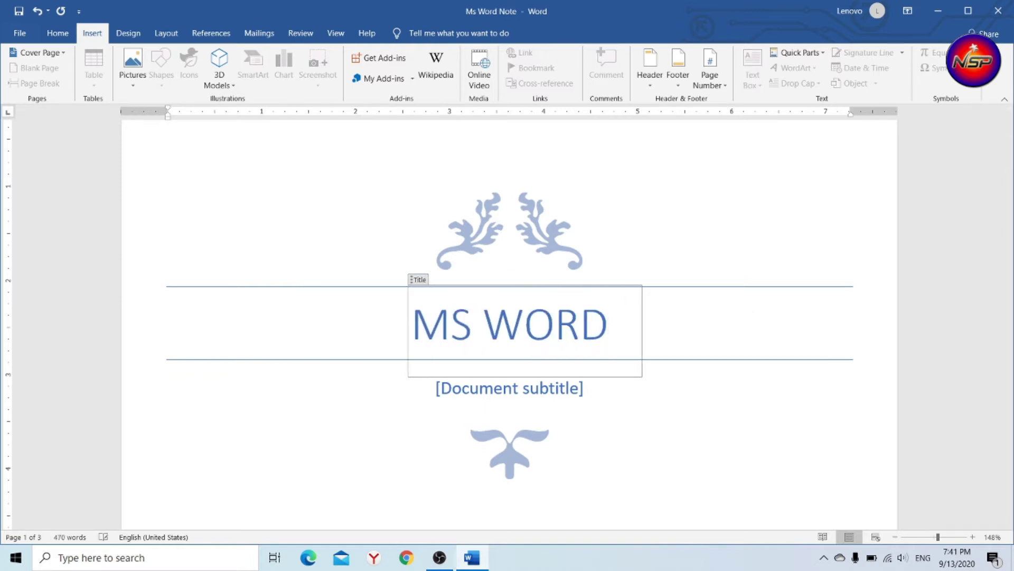
click(509, 382)
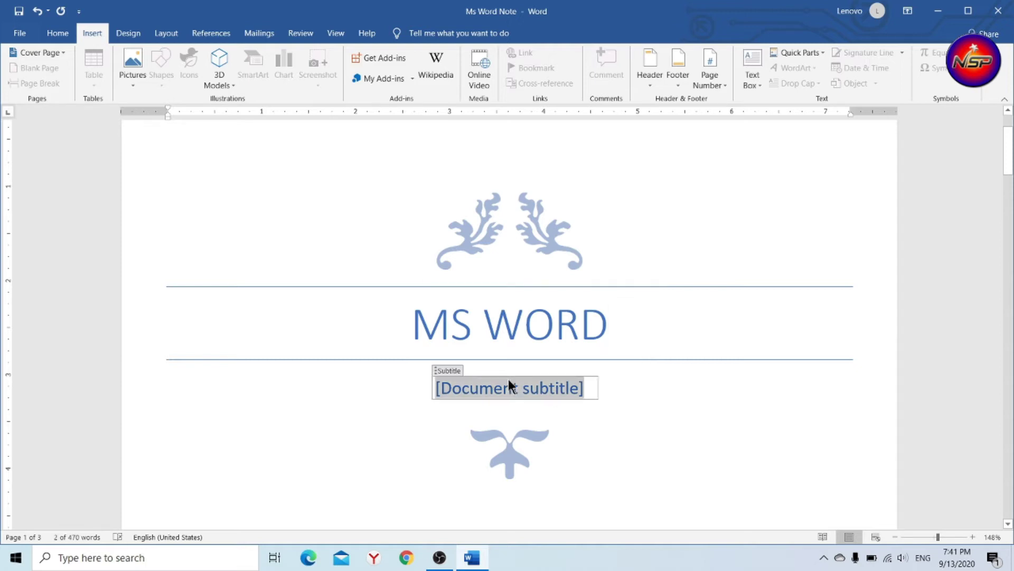
text(Hindi Notes)
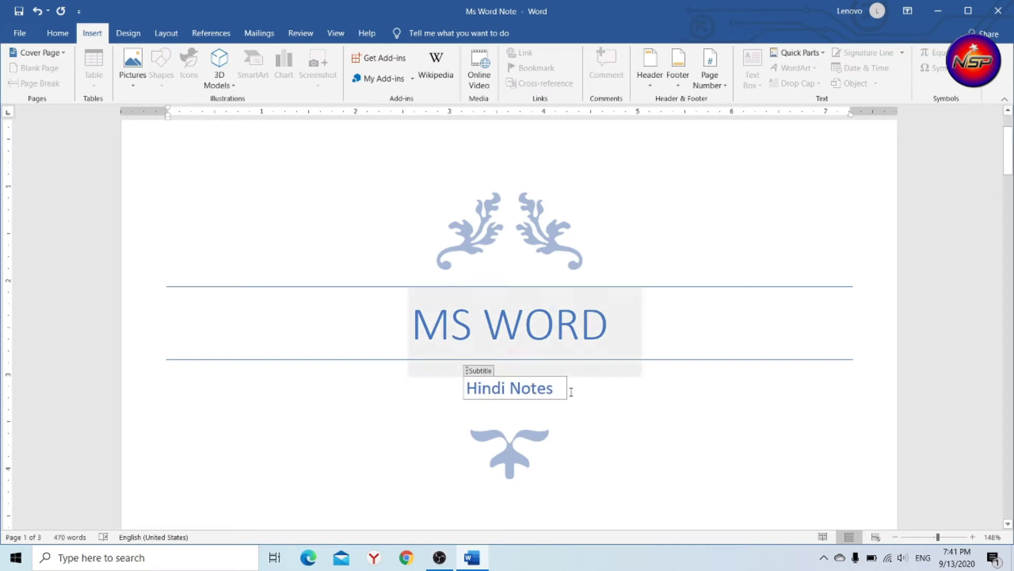
scroll(572, 392, down, 3)
Step: Set the cover page date to September 13, 2020 with the date picker
scroll(508, 396, down, 5)
scroll(468, 431, down, 4)
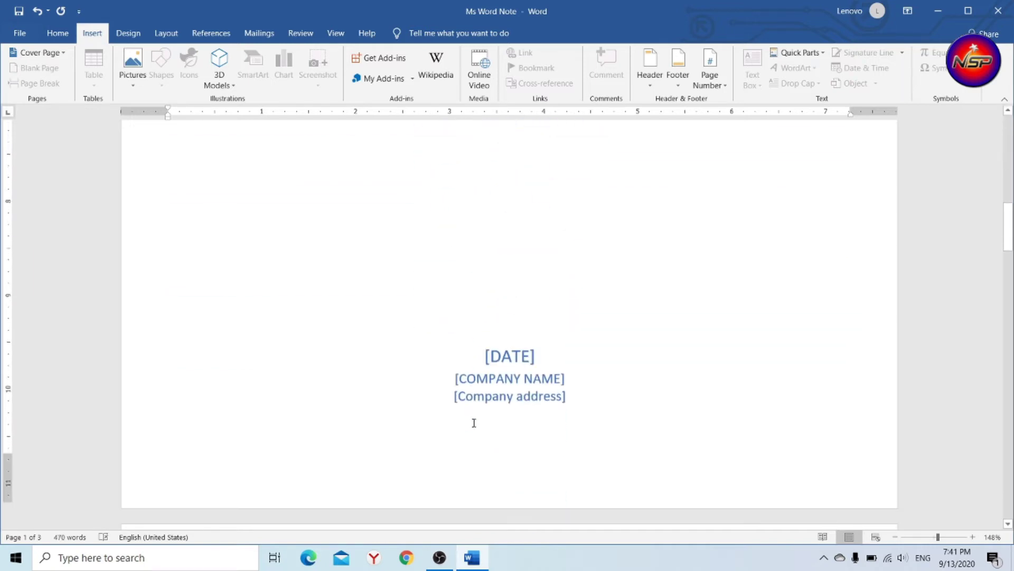
click(515, 346)
click(556, 349)
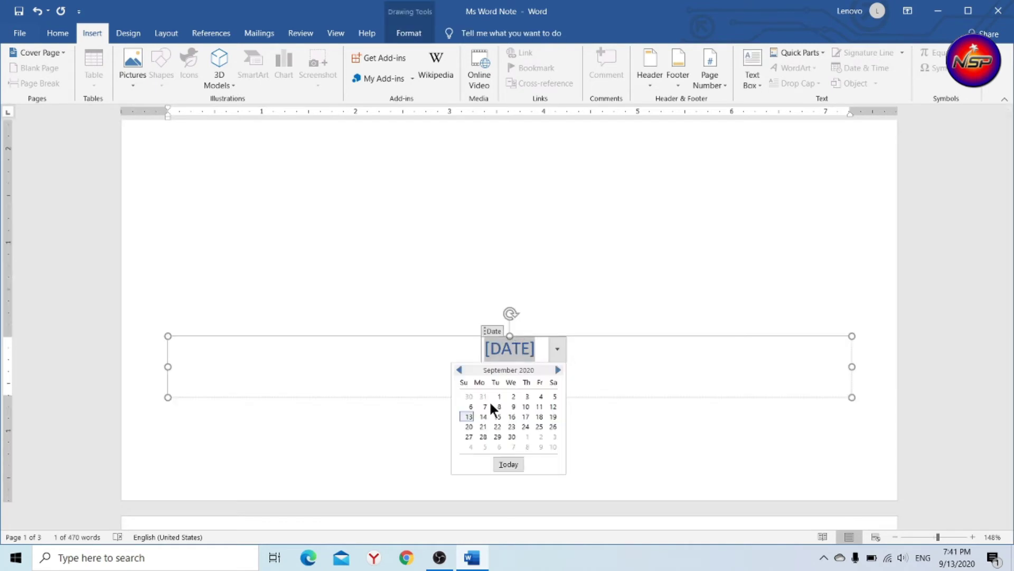
click(468, 417)
Step: Enter 'NSP SOLUTION' as the company name and fill in the company address
click(505, 373)
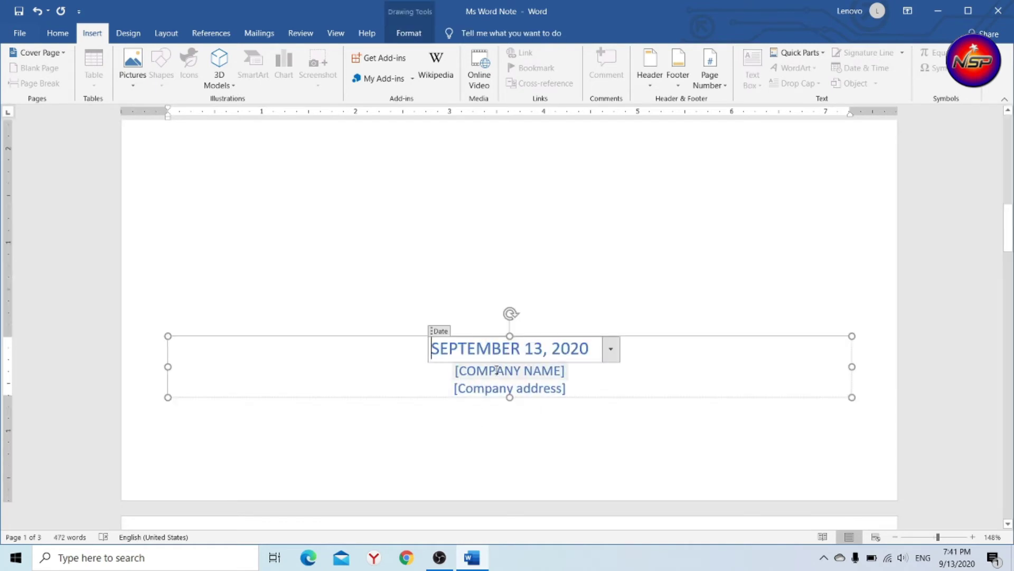
text(NSP SO)
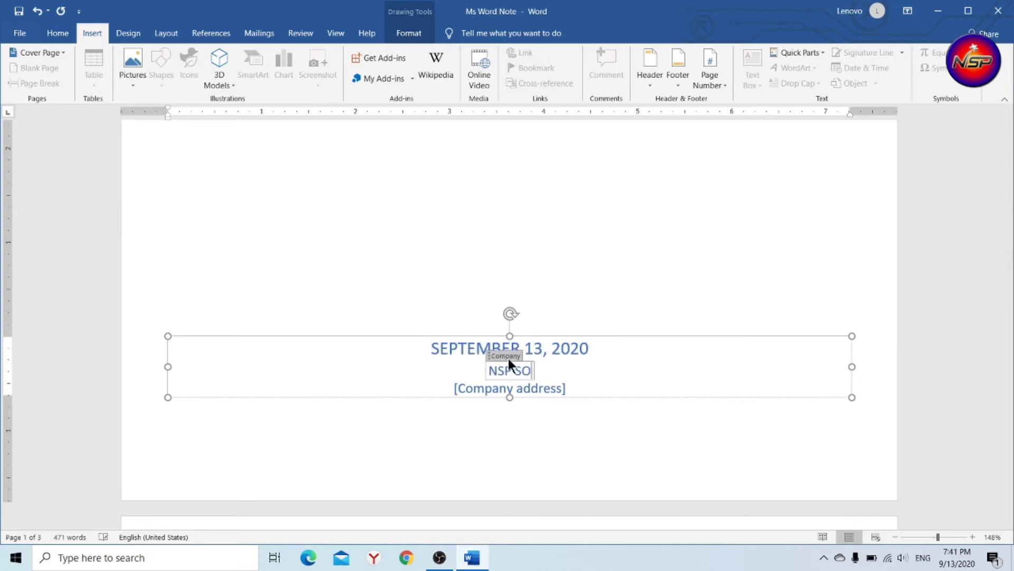
text(LUTION)
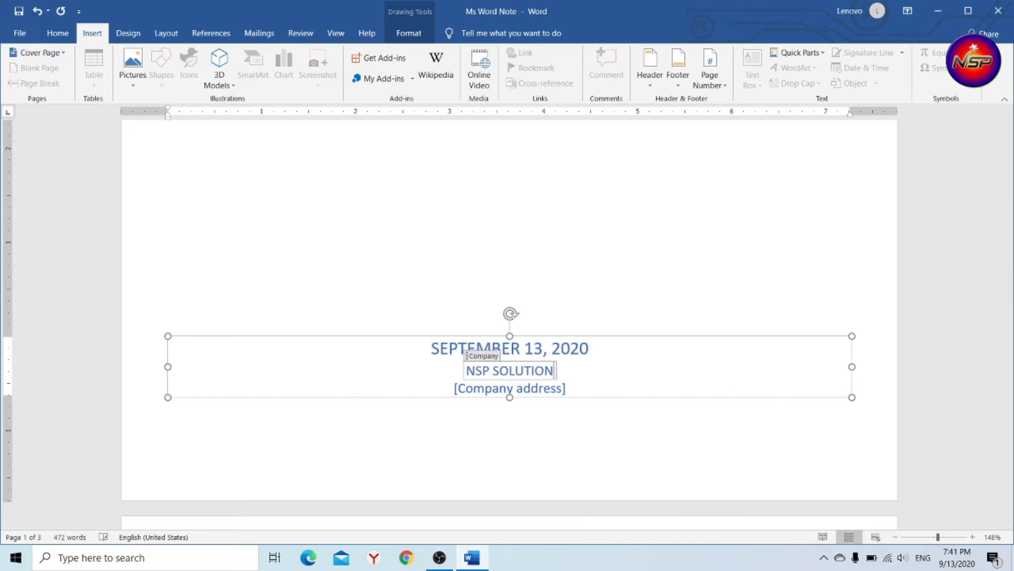
click(503, 387)
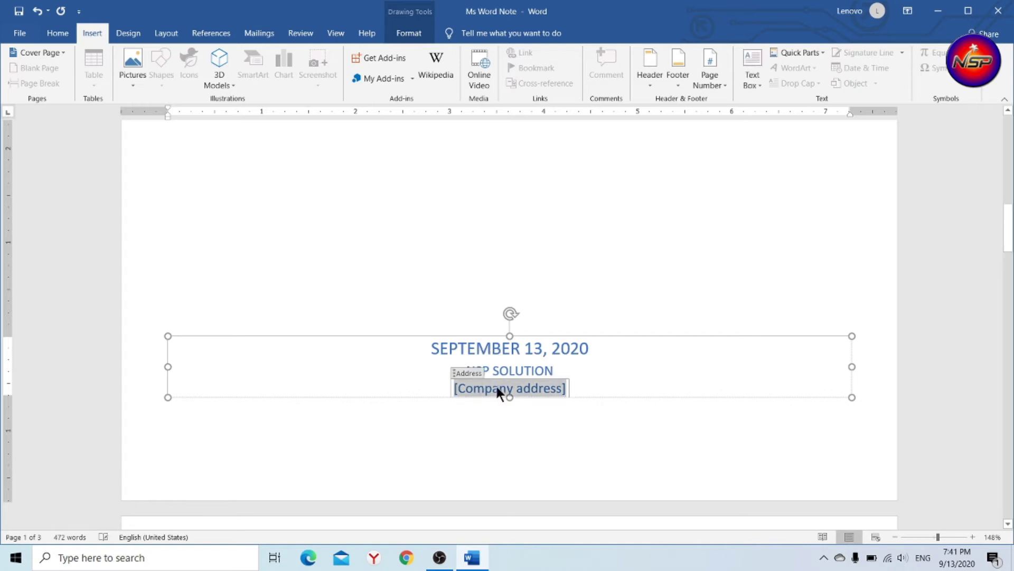
text(bhahadurganj)
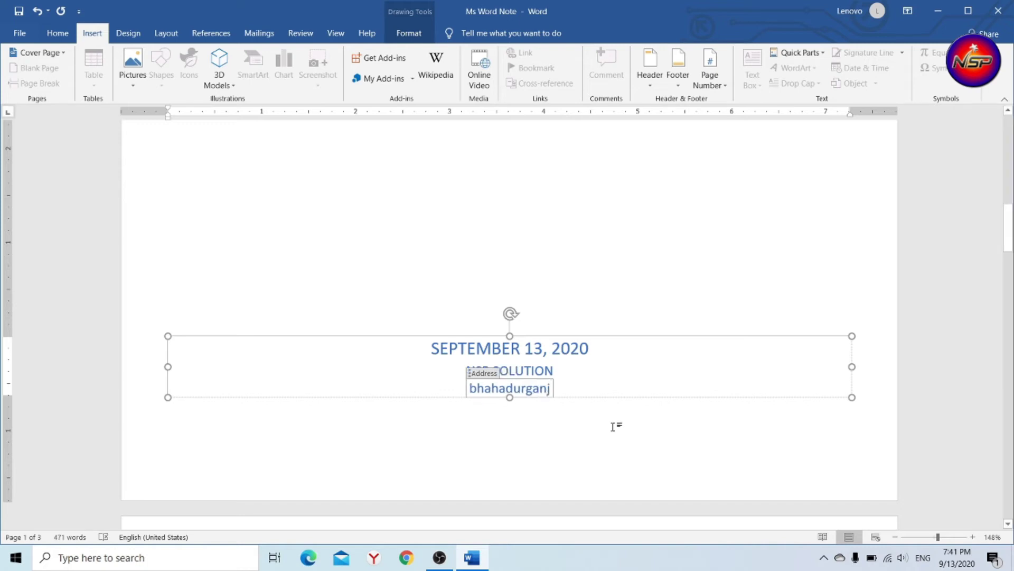
click(612, 426)
scroll(639, 362, up, 5)
Step: Select the top ornament above 'MS WORD' and choose to replace it from a file
scroll(640, 362, up, 3)
scroll(581, 290, up, 3)
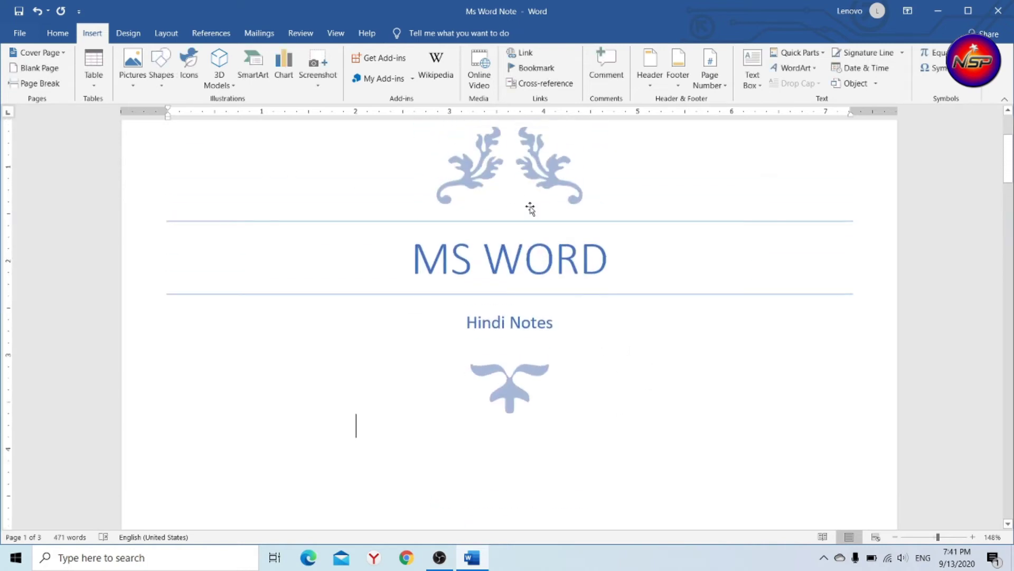
scroll(530, 209, up, 2)
click(502, 240)
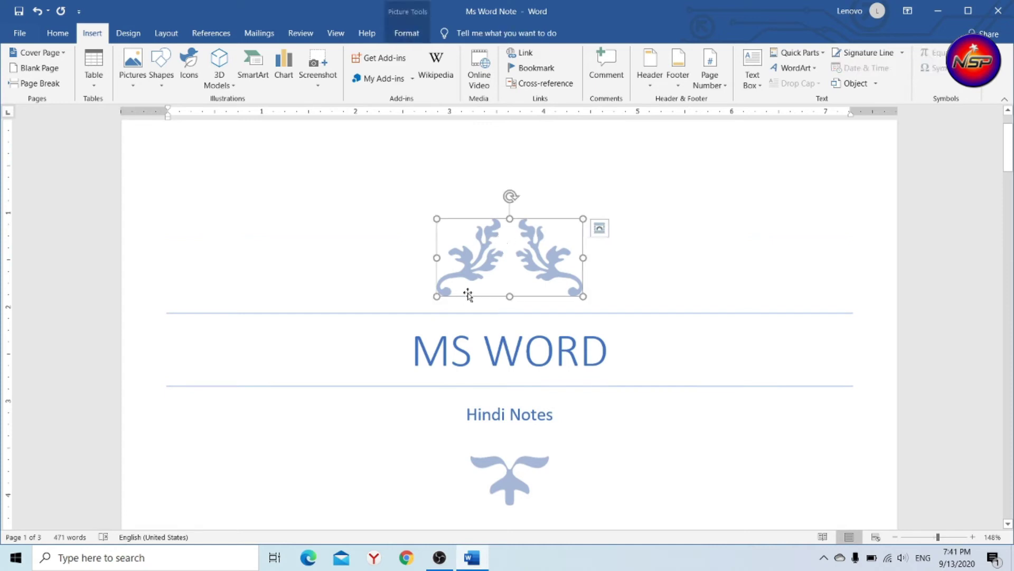
scroll(519, 447, down, 3)
scroll(528, 449, up, 2)
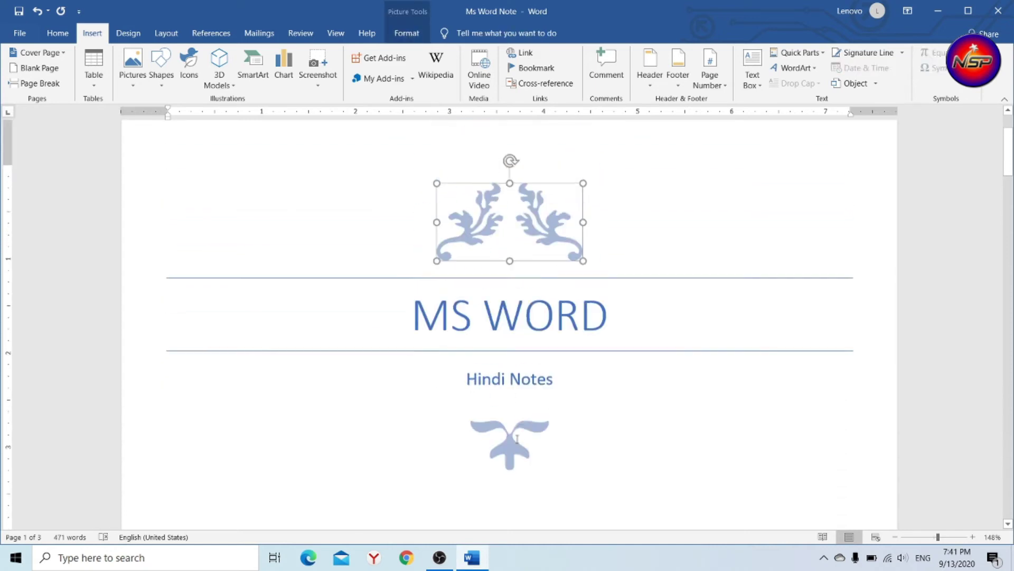
scroll(517, 439, up, 2)
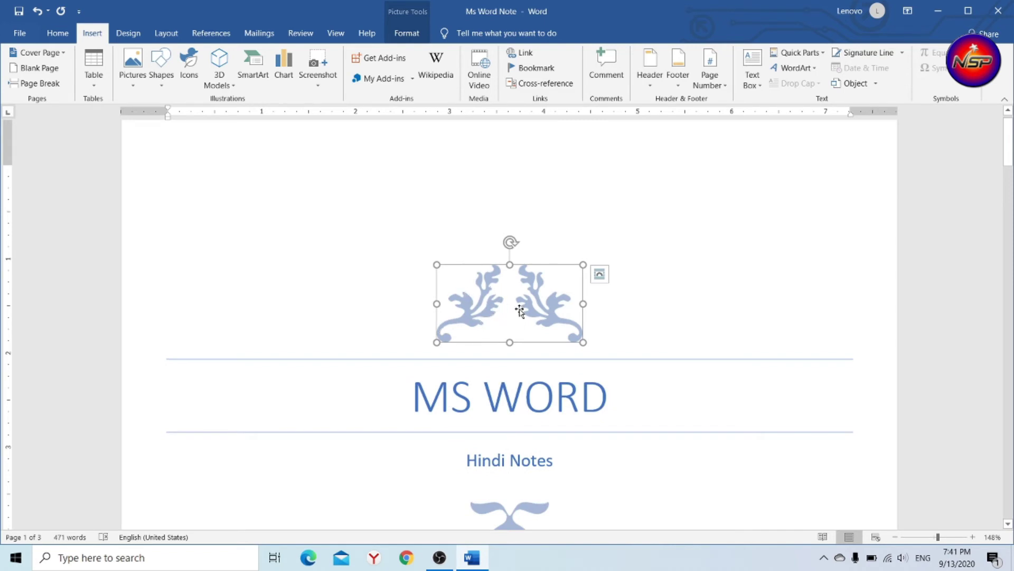
click(405, 33)
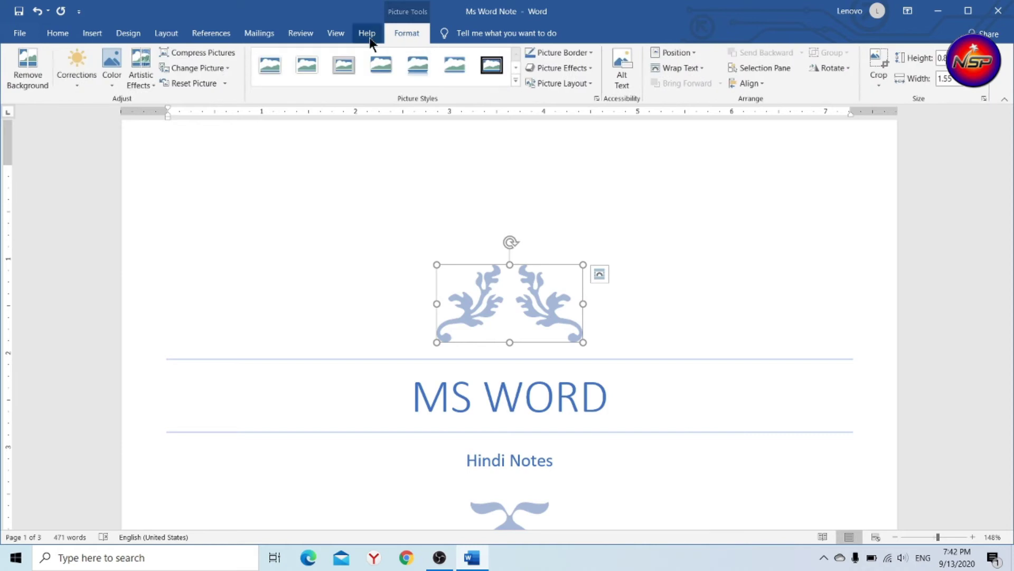
click(207, 67)
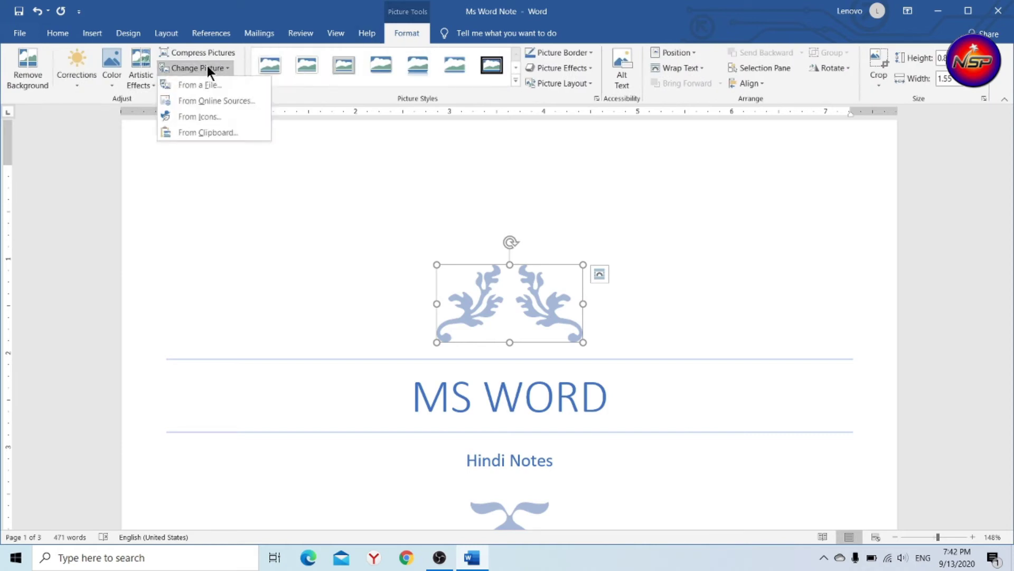
click(199, 84)
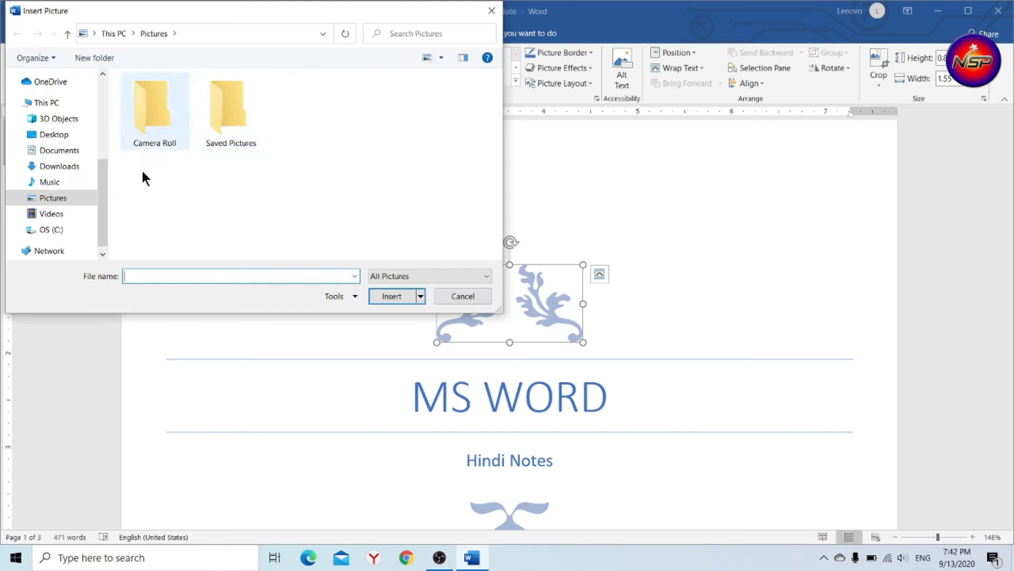
mouse_move(46, 102)
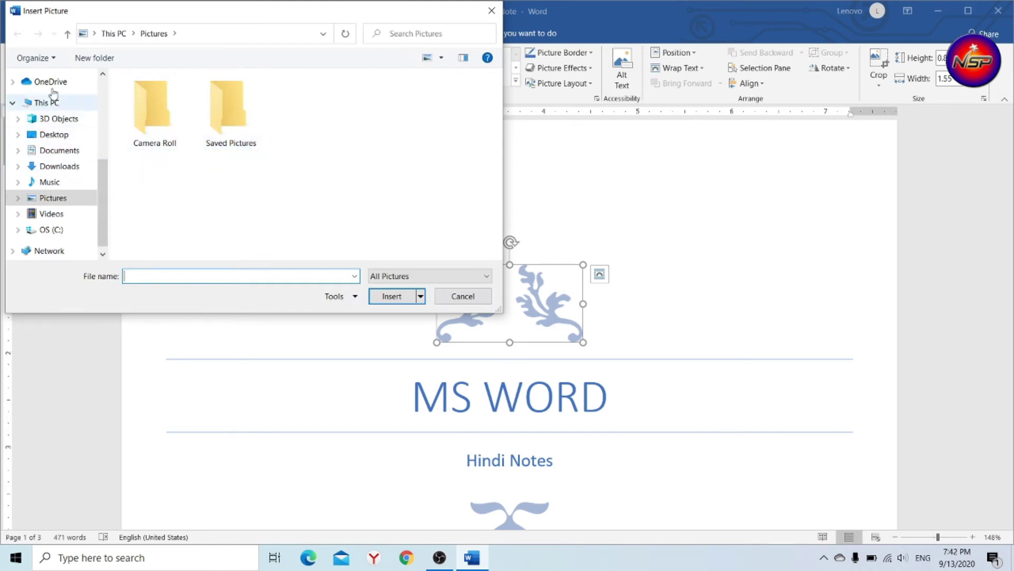
Step: Insert Microsoft-Word-logo-512x512 copy from Desktop > Mra Project > Image in the ornament's place
click(58, 135)
double_click(150, 106)
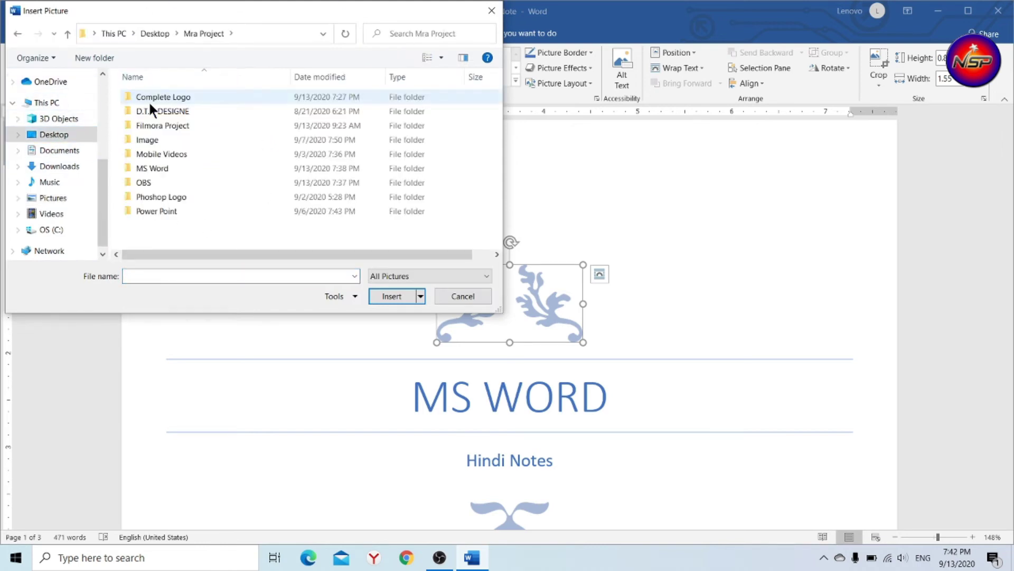
double_click(147, 140)
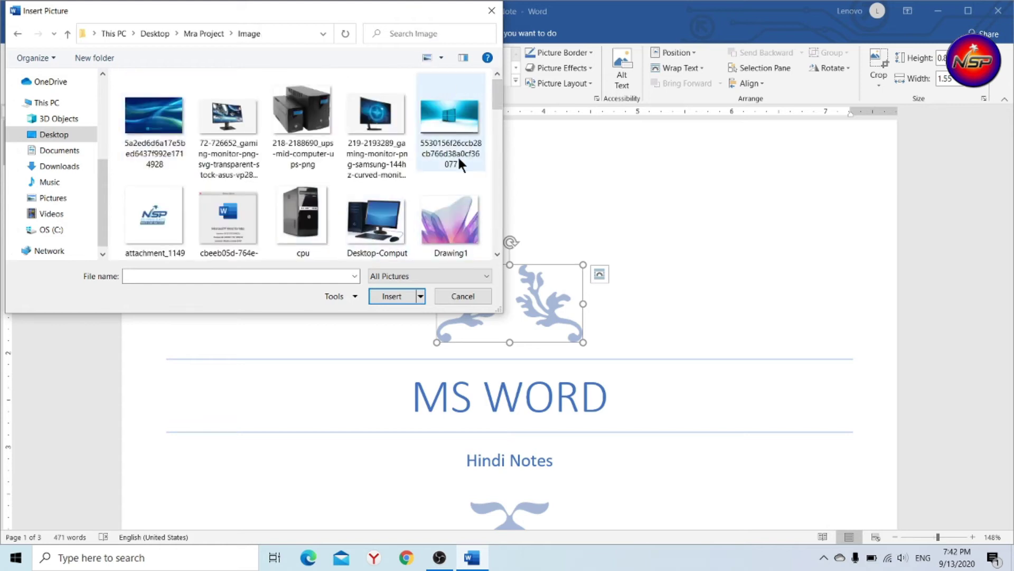
scroll(312, 177, down, 3)
scroll(322, 213, up, 3)
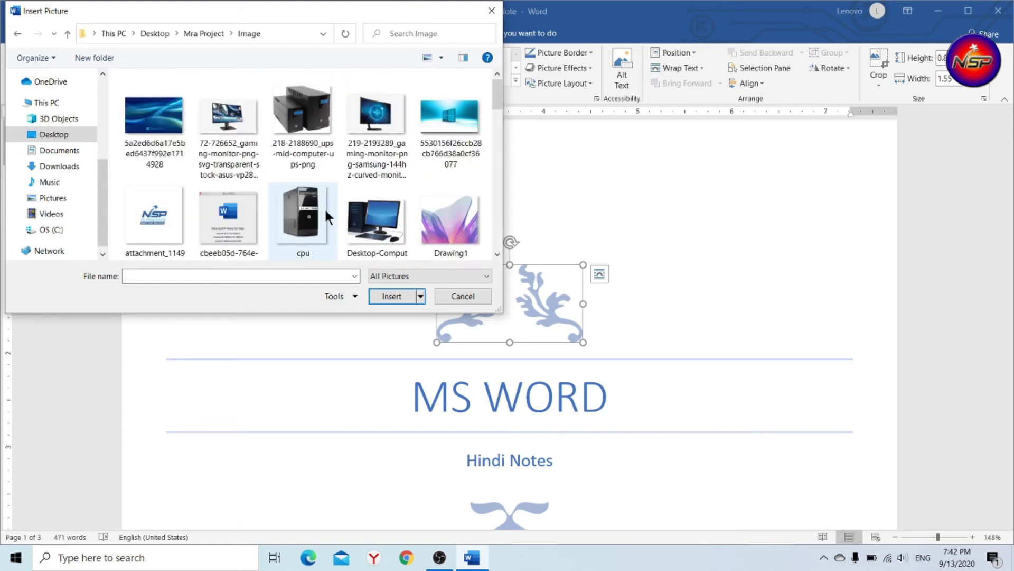
scroll(384, 185, down, 3)
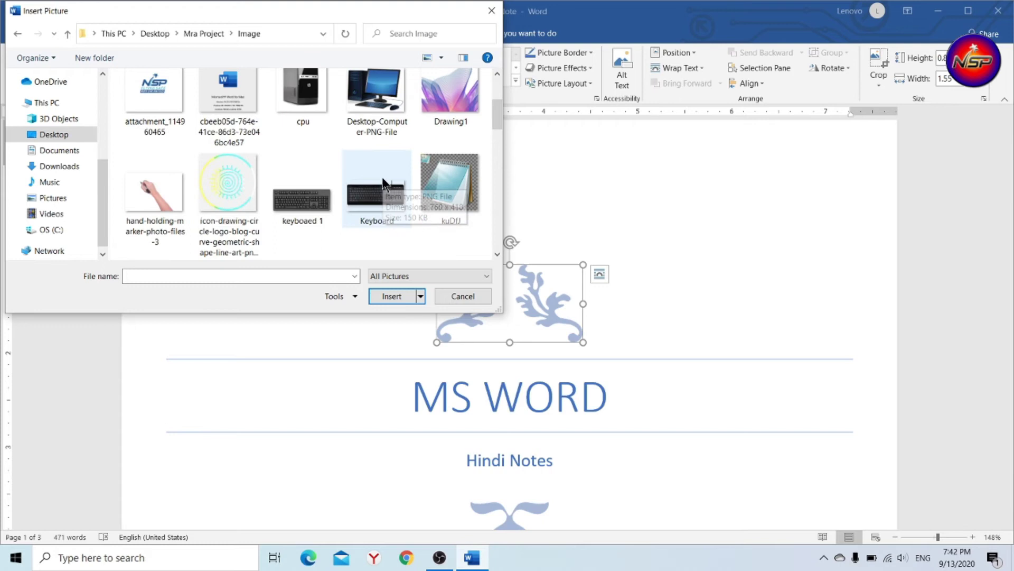
scroll(384, 185, down, 5)
click(362, 97)
mouse_move(375, 101)
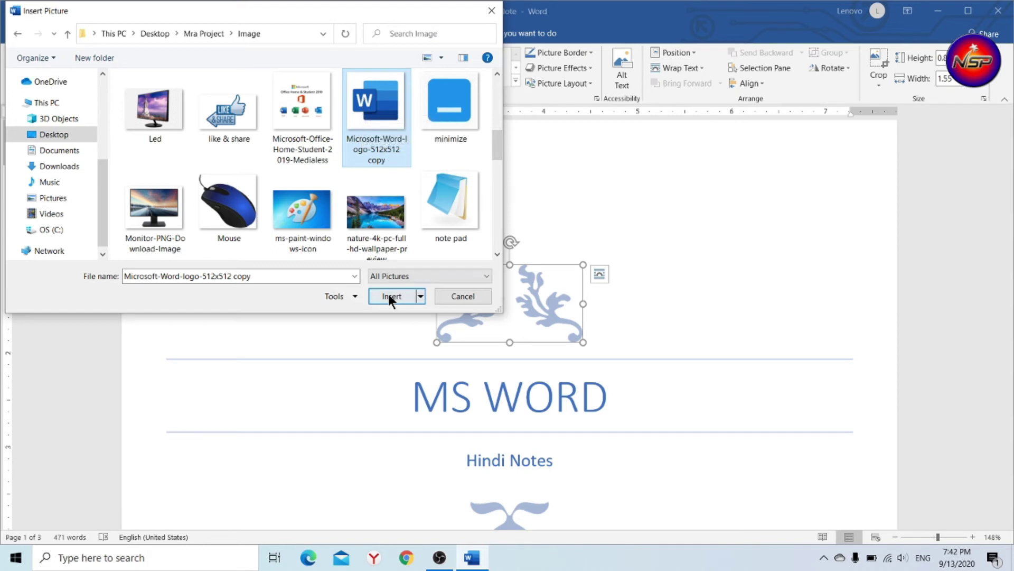
click(390, 295)
Step: Enlarge the Word logo picture above the title
drag(549, 304, 609, 318)
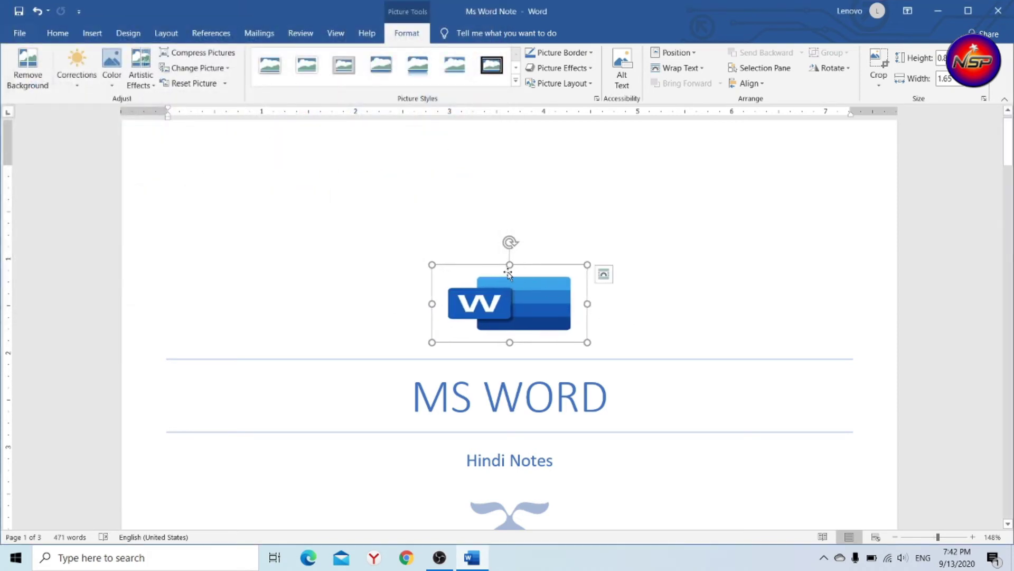
drag(509, 266, 510, 242)
scroll(523, 243, down, 3)
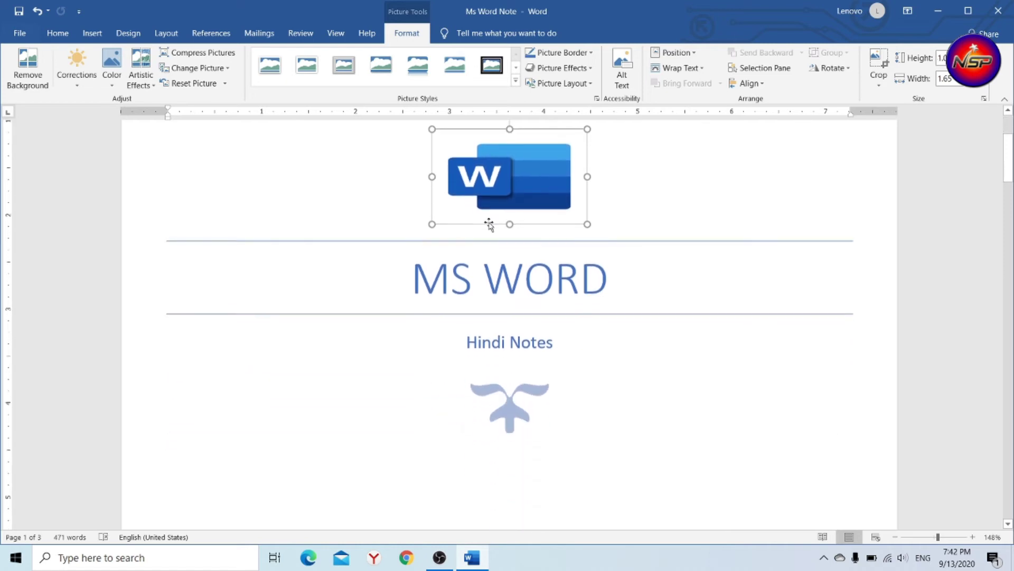
Step: Swap the bird picture below 'Hindi Notes' for OfficeLogoOrange740.2 and make it larger
click(505, 394)
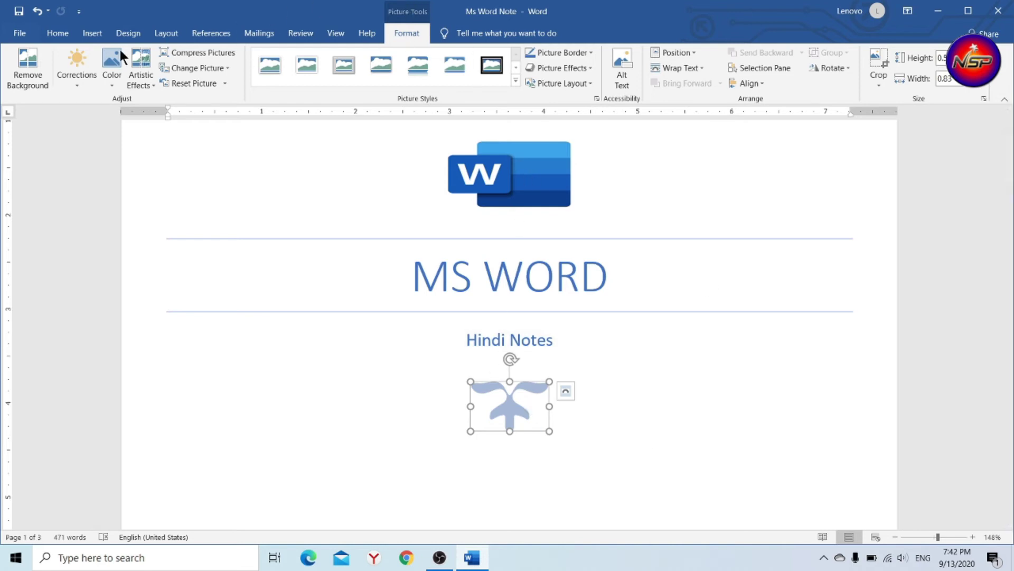
click(202, 69)
click(195, 79)
scroll(373, 151, down, 2)
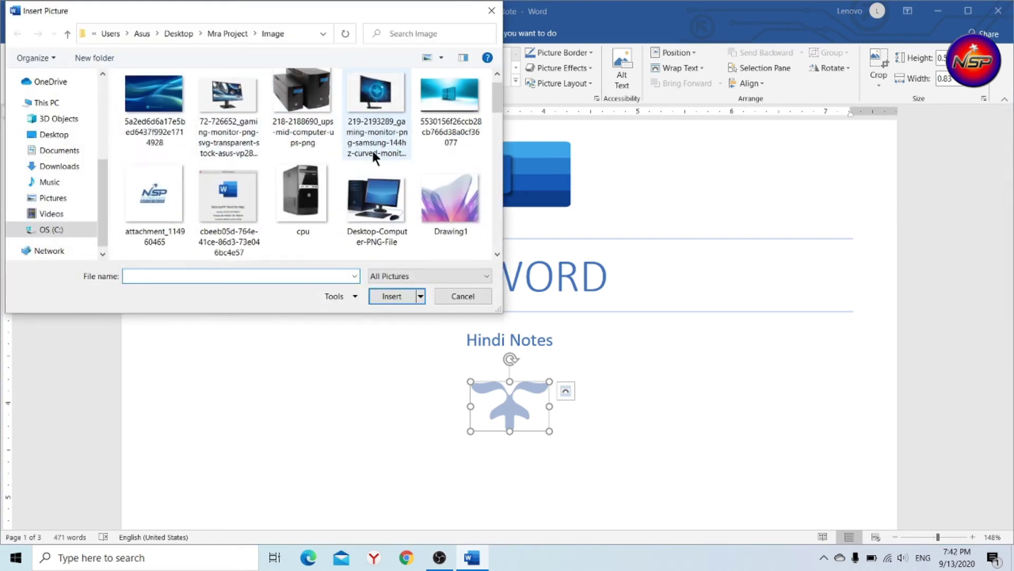
scroll(366, 157, down, 3)
scroll(361, 174, down, 2)
scroll(361, 174, down, 2)
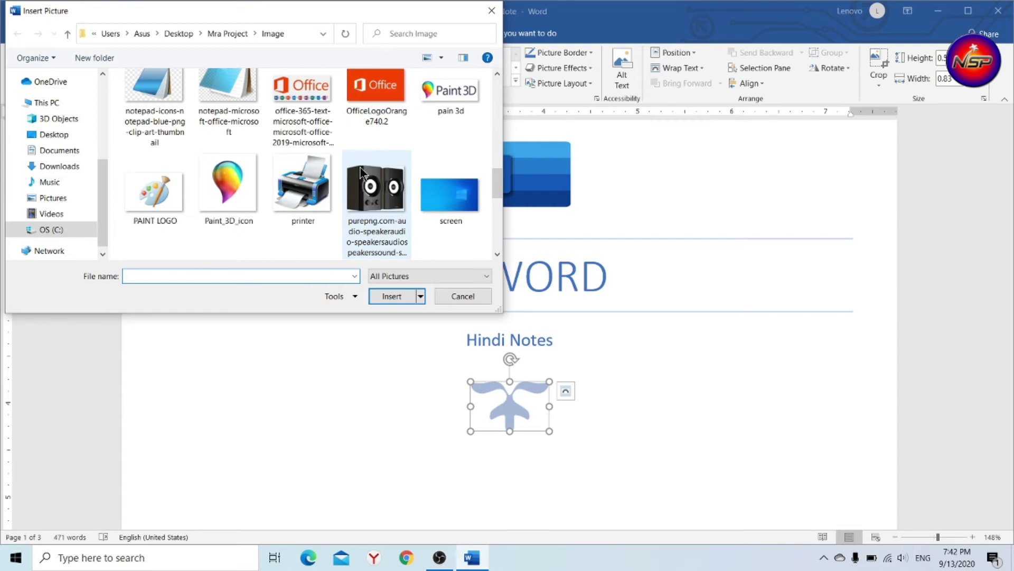
click(377, 98)
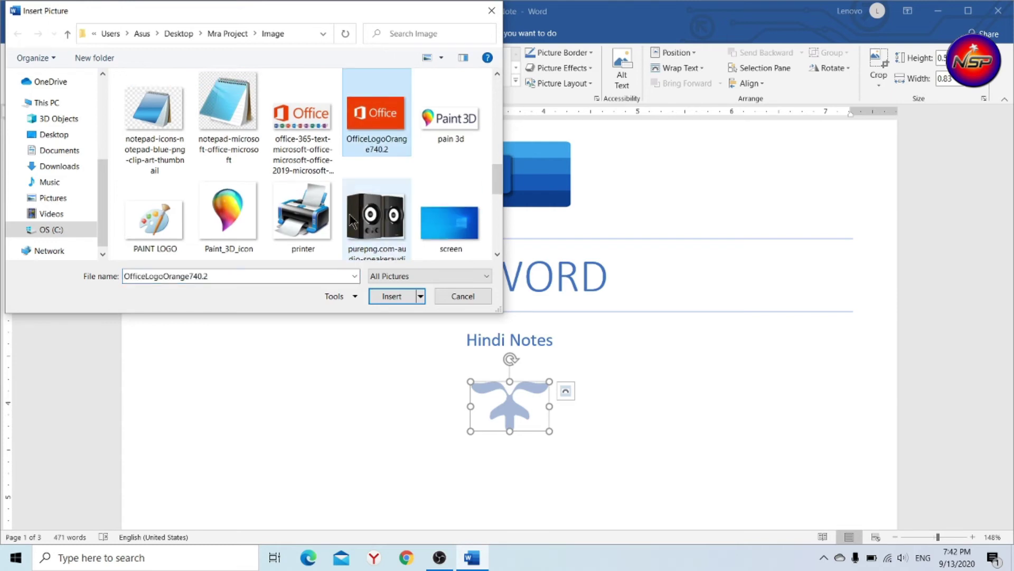
click(382, 293)
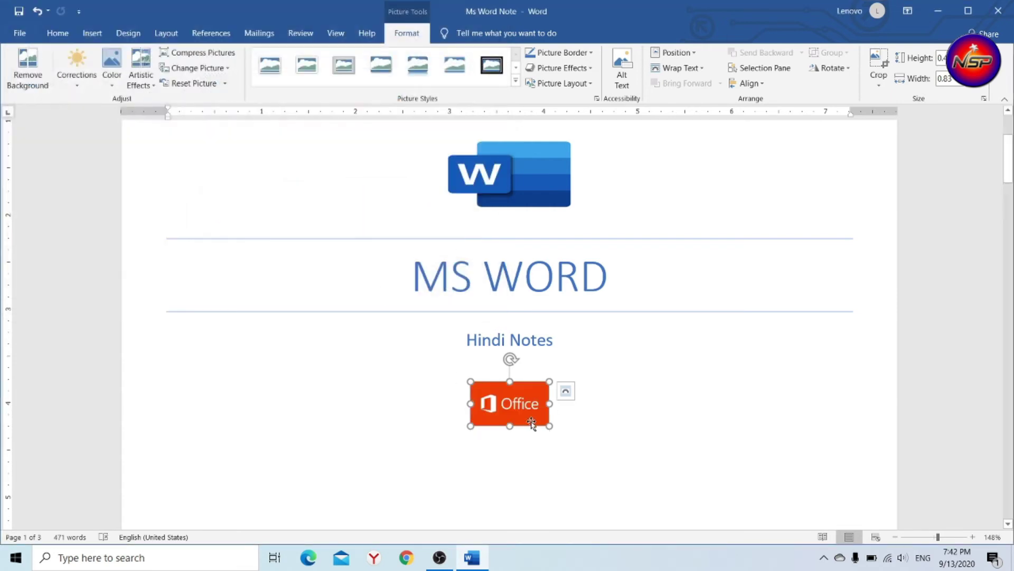
drag(550, 426, 598, 449)
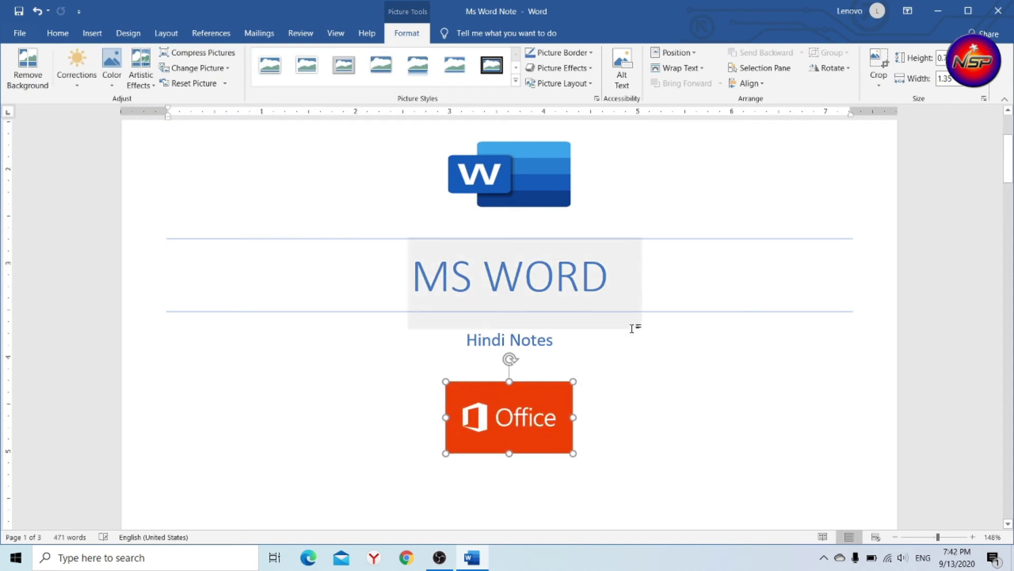
scroll(634, 329, down, 3)
scroll(601, 365, down, 5)
scroll(592, 370, down, 5)
scroll(581, 378, up, 5)
scroll(575, 386, up, 2)
scroll(579, 378, down, 1)
scroll(584, 414, down, 5)
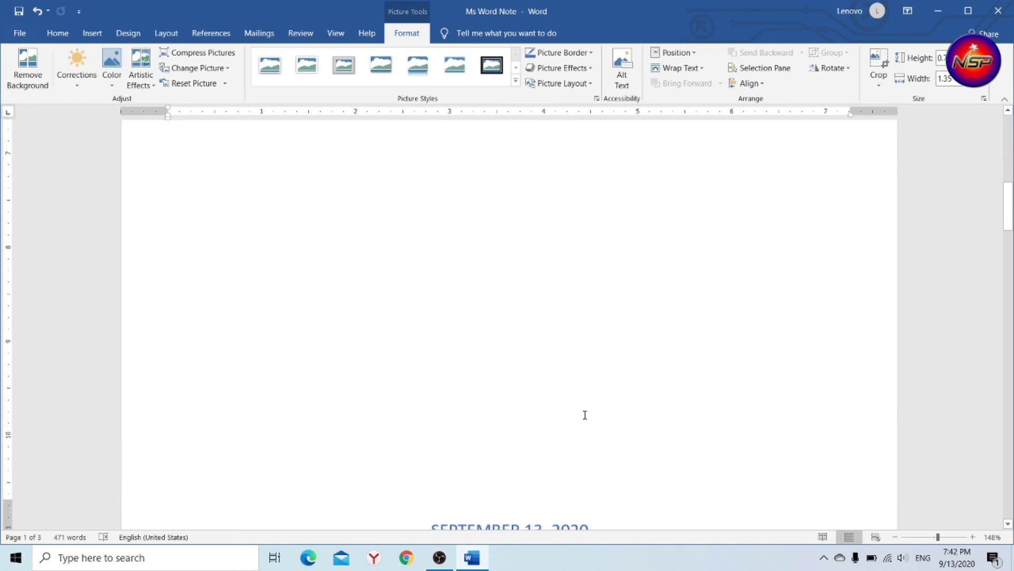
scroll(564, 397, down, 5)
scroll(357, 369, down, 1)
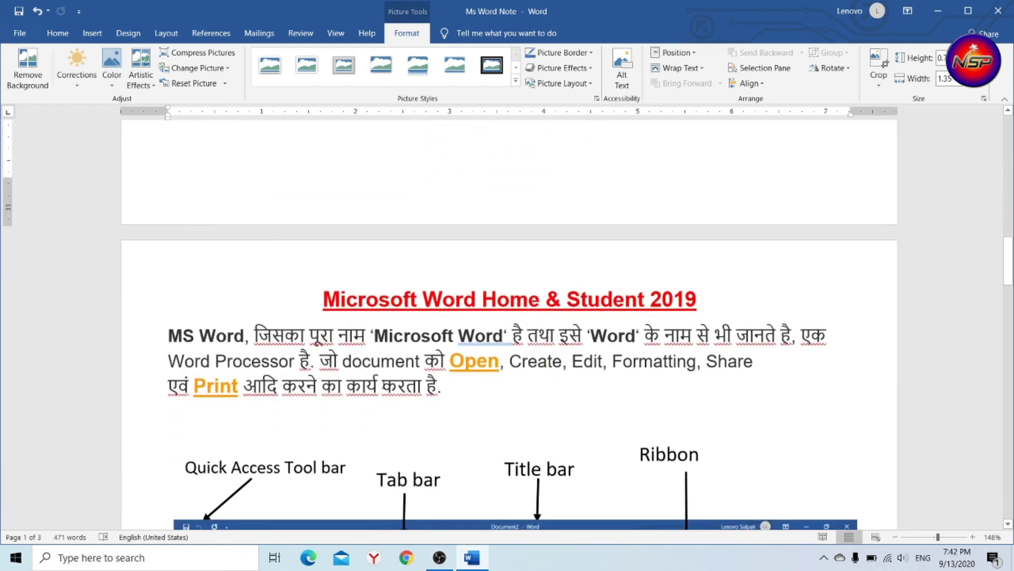
scroll(487, 364, up, 3)
scroll(482, 342, up, 3)
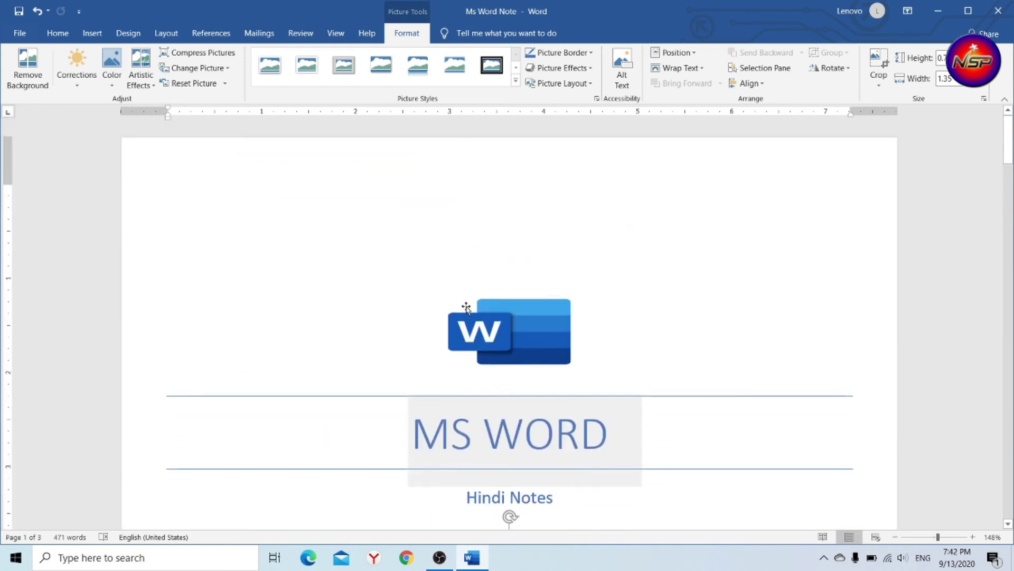
scroll(437, 267, down, 3)
scroll(397, 267, down, 3)
scroll(439, 299, up, 3)
scroll(441, 323, up, 5)
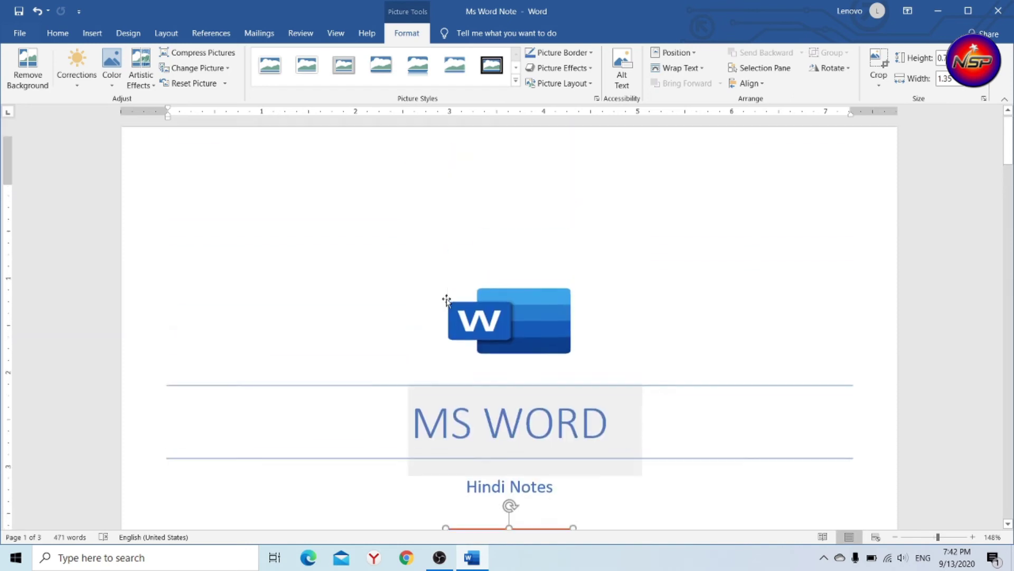
Step: With the Insert tab showing, place the cursor at the end of the Title bar text
click(92, 33)
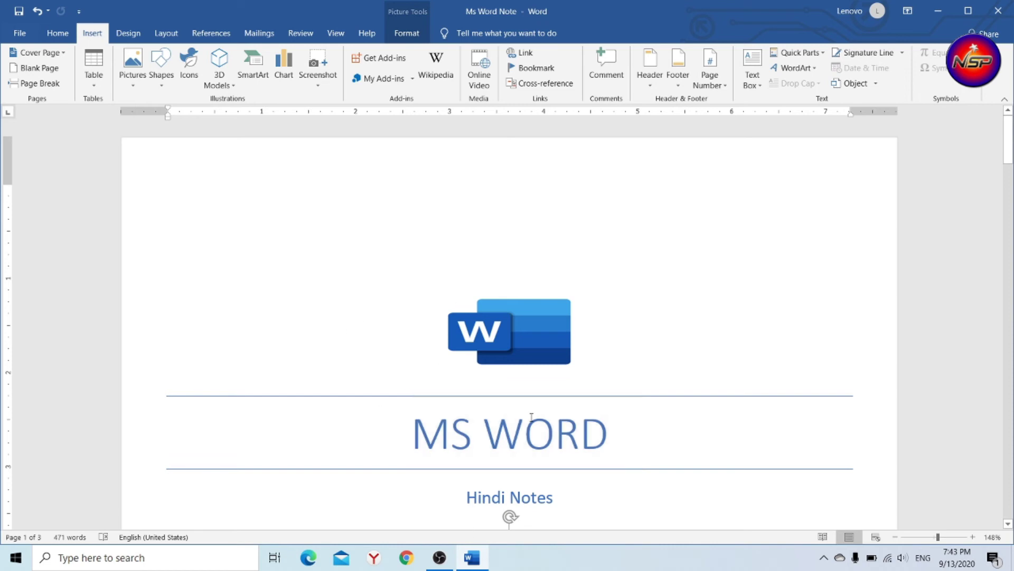
scroll(452, 407, down, 5)
scroll(516, 437, down, 5)
scroll(513, 424, down, 5)
scroll(494, 420, down, 5)
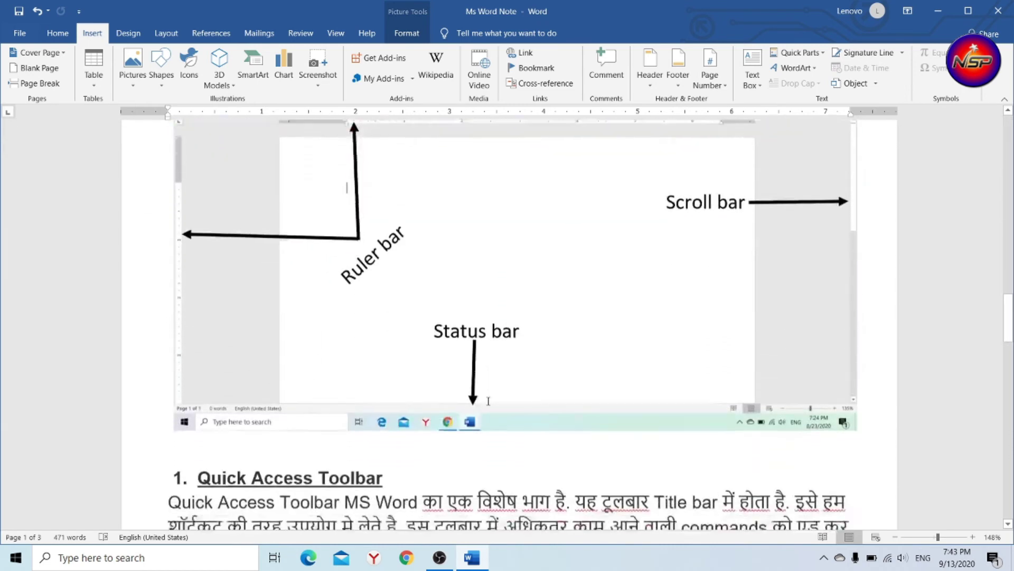
scroll(539, 390, down, 5)
click(586, 362)
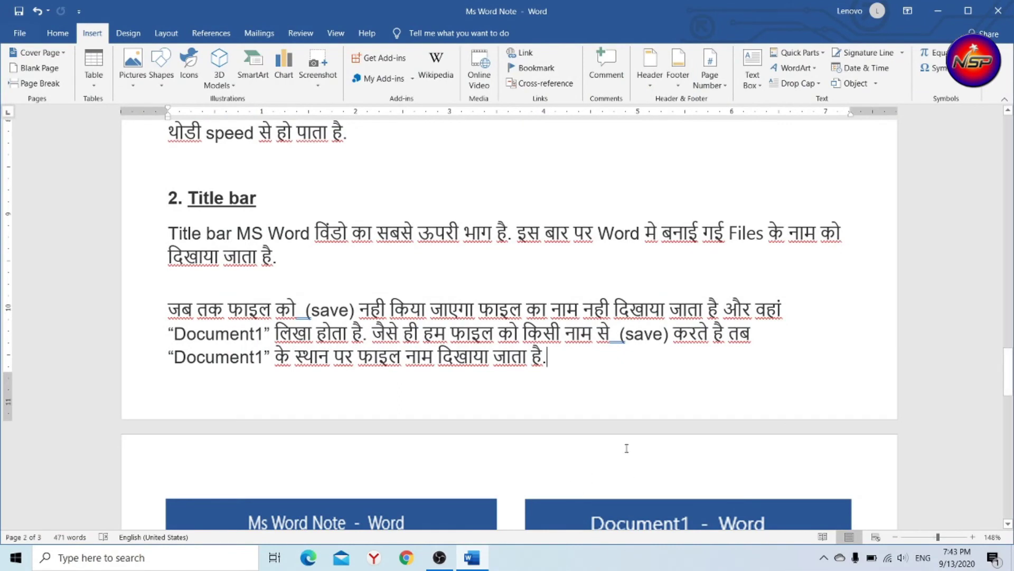
Step: Add a Blank Page after the Title bar text and review the resulting pages
click(44, 68)
scroll(544, 343, up, 5)
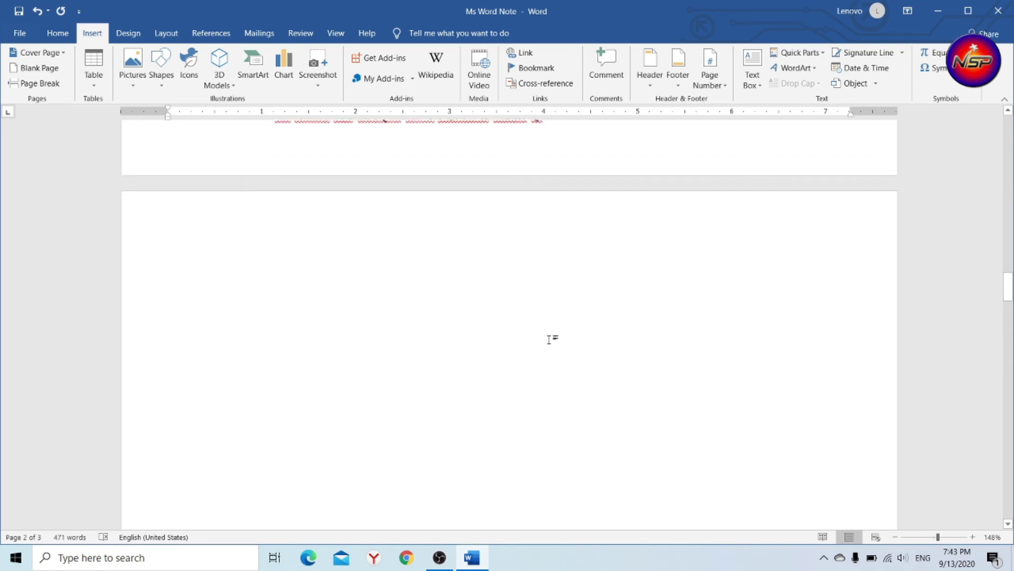
scroll(549, 338, down, 5)
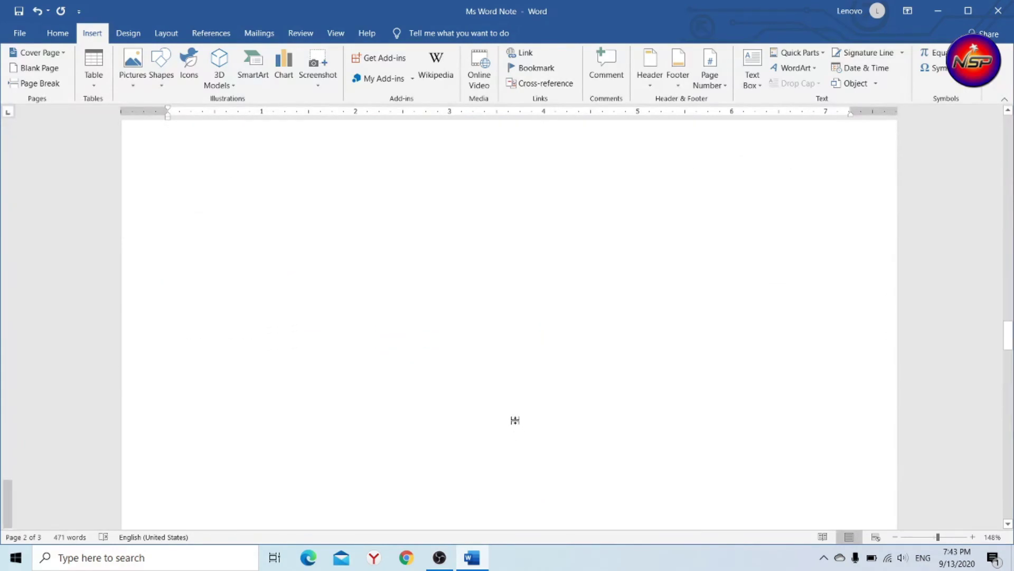
scroll(515, 420, down, 6)
scroll(515, 418, down, 3)
scroll(512, 416, down, 5)
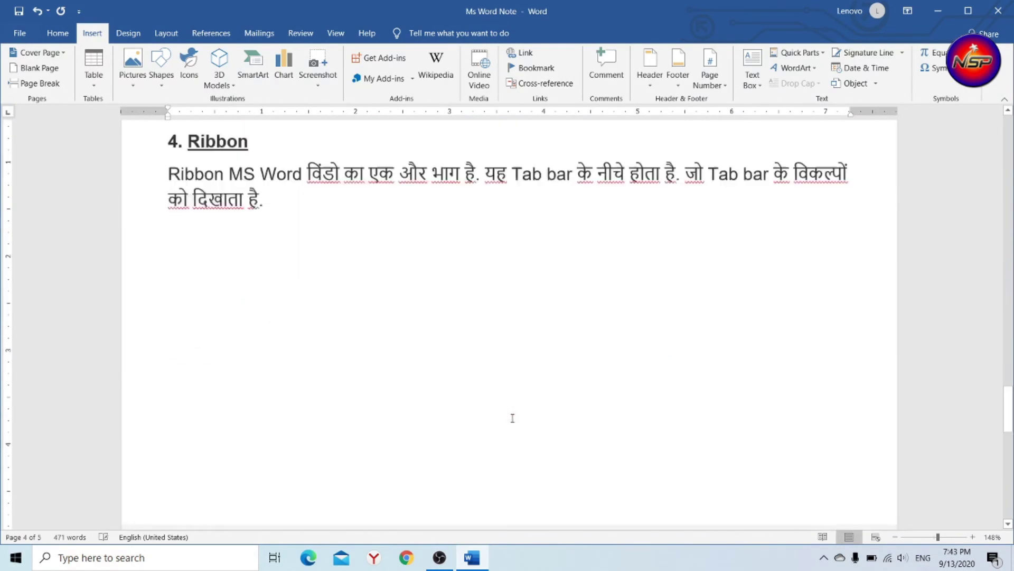
scroll(386, 426, up, 10)
scroll(385, 426, up, 3)
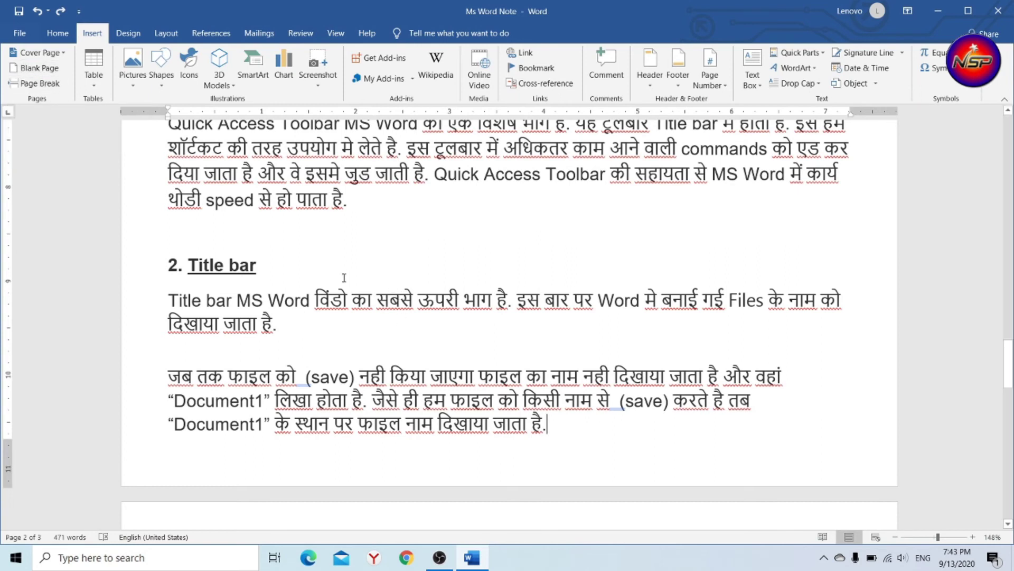
Step: Insert a page break before '2. Title bar', then undo it with Ctrl+Z
click(166, 260)
click(49, 84)
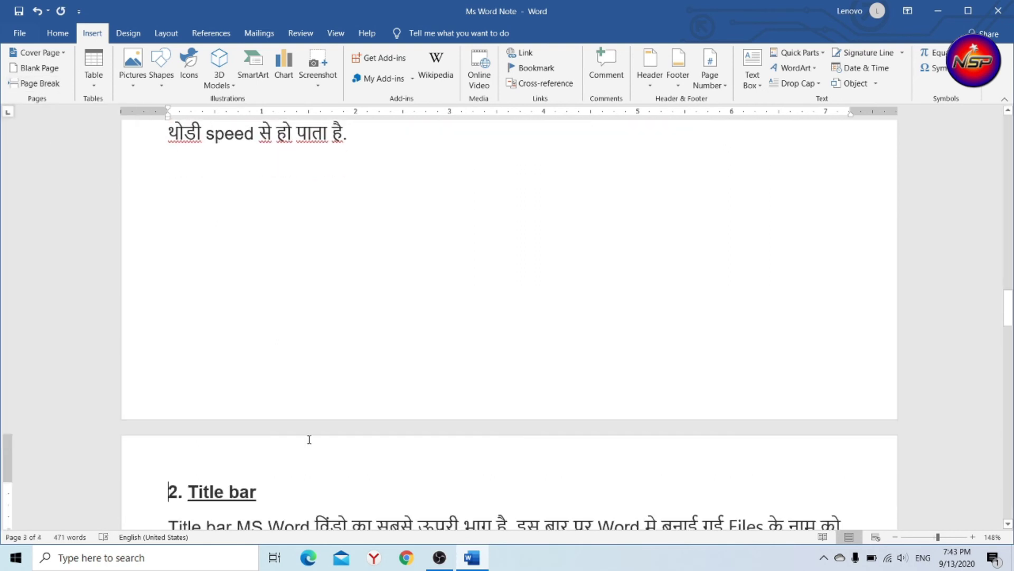
key(ctrl+z)
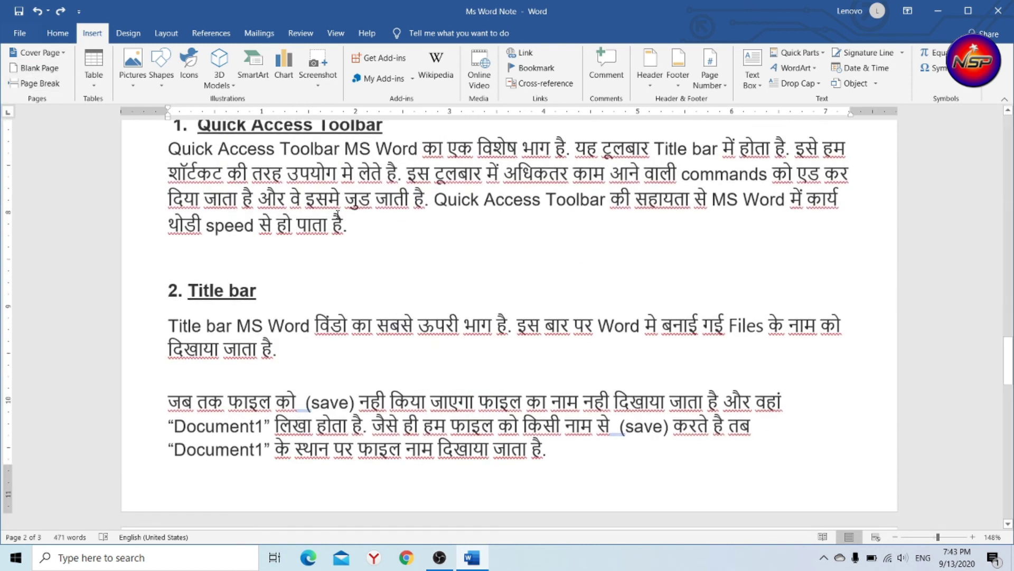
scroll(333, 385, down, 4)
scroll(325, 413, down, 3)
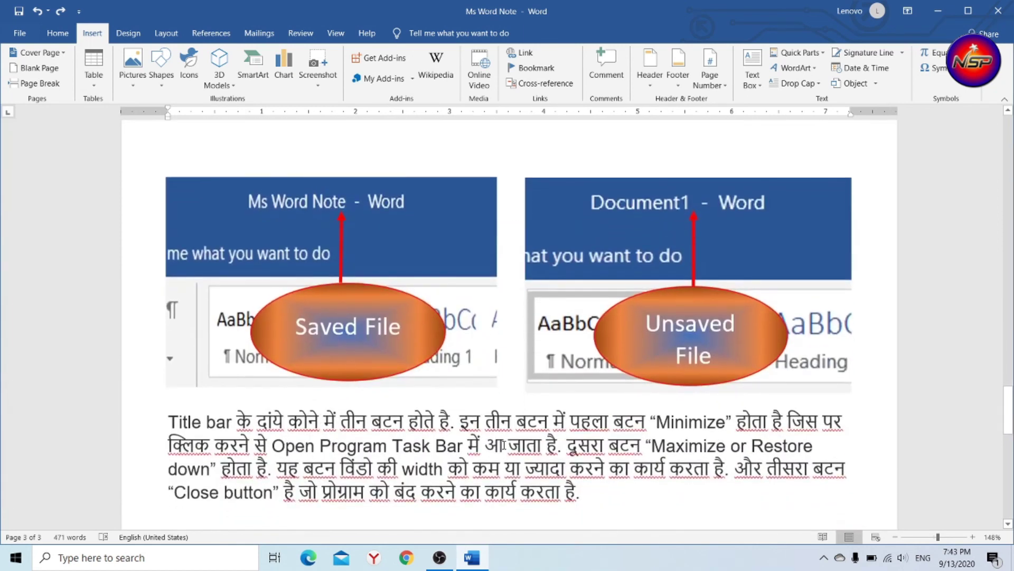